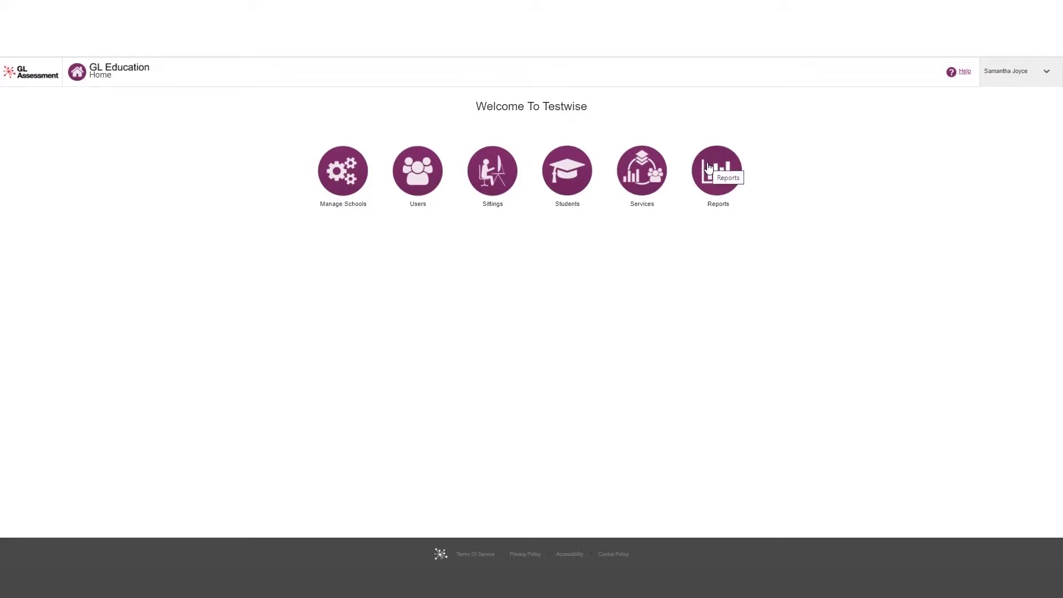
Open the reporting area and start creating a new report.
click(717, 200)
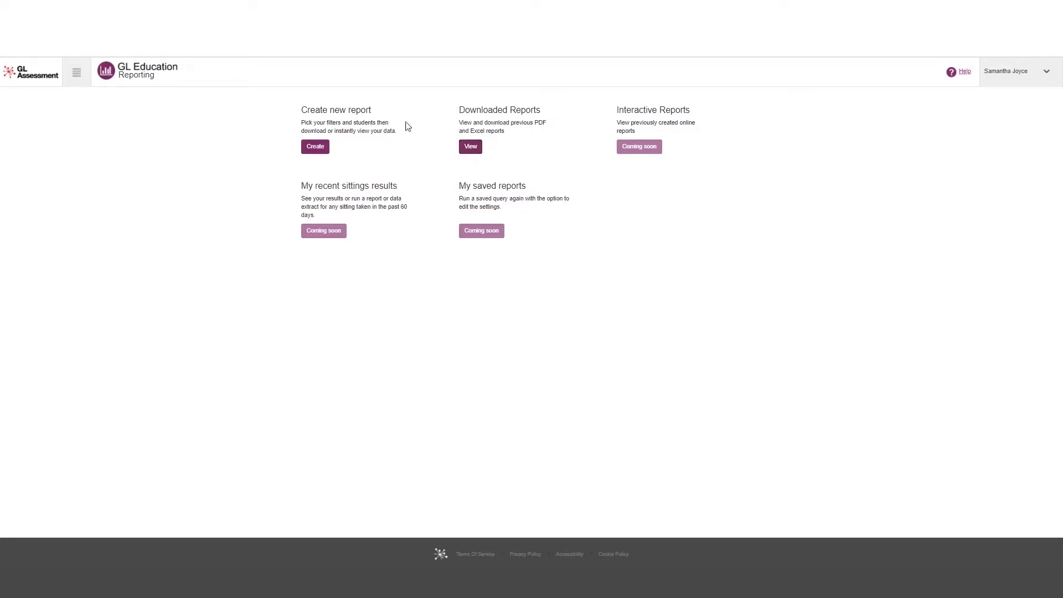
click(314, 148)
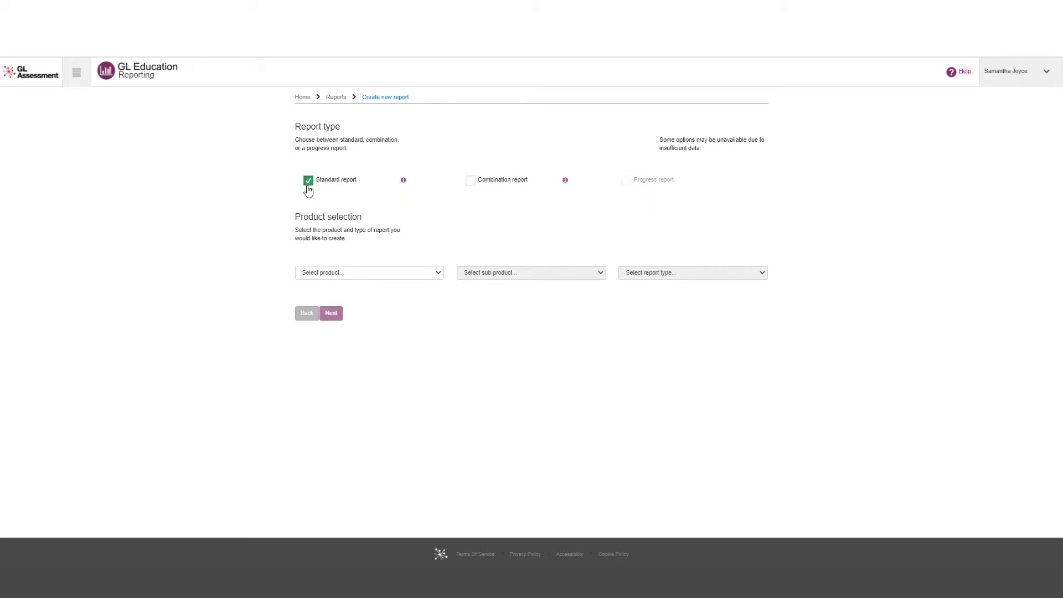
Switch the report type to Combination report and back to Standard report to compare their options.
click(471, 181)
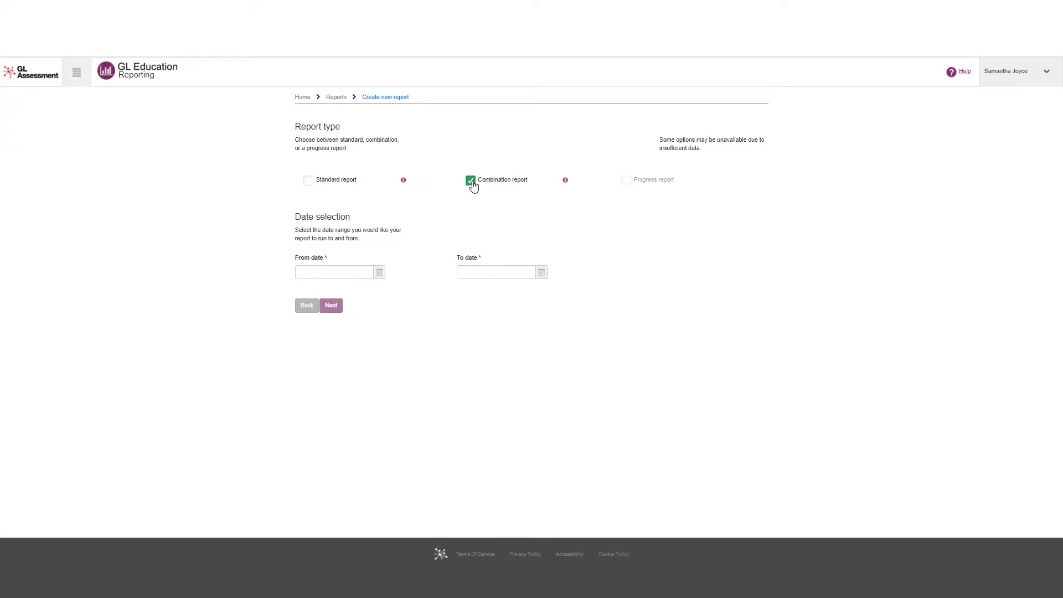
click(308, 183)
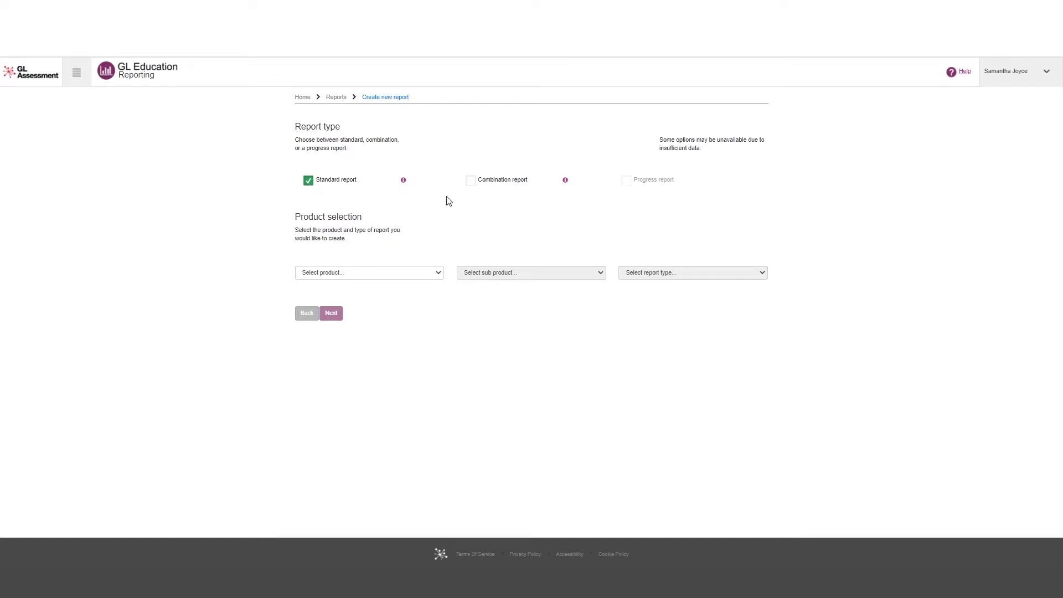
click(470, 181)
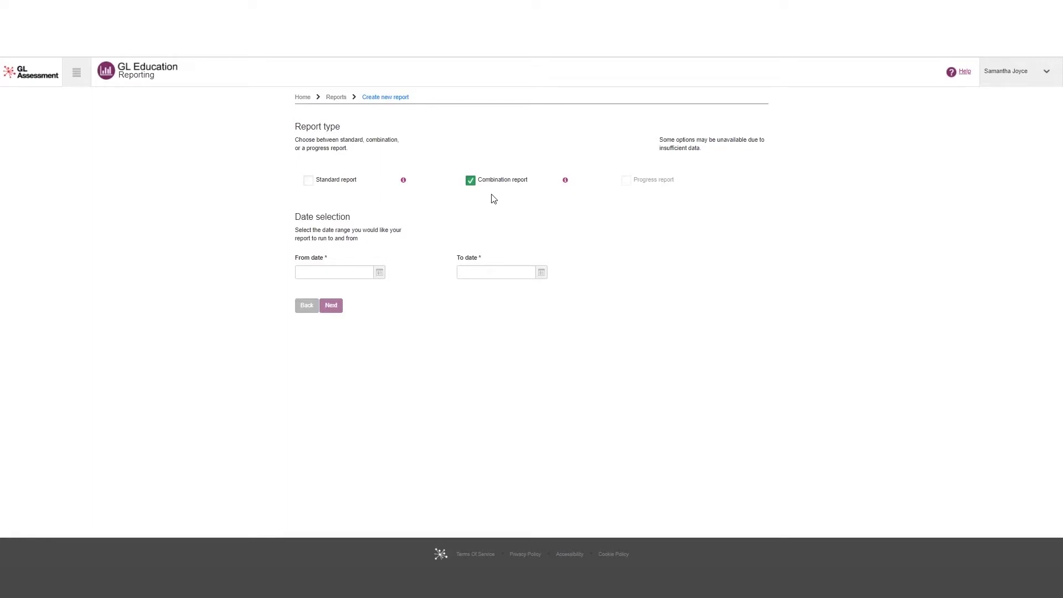
click(310, 184)
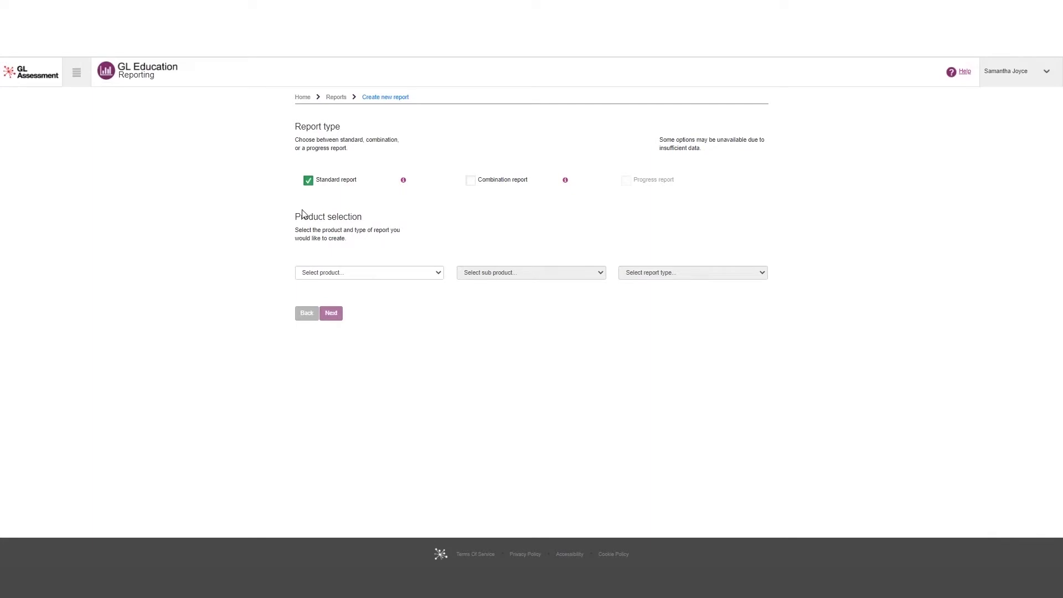
Choose CAT4 UK, sub product CAT4 Level D and Individual student report for teachers, and continue to the report settings.
click(364, 276)
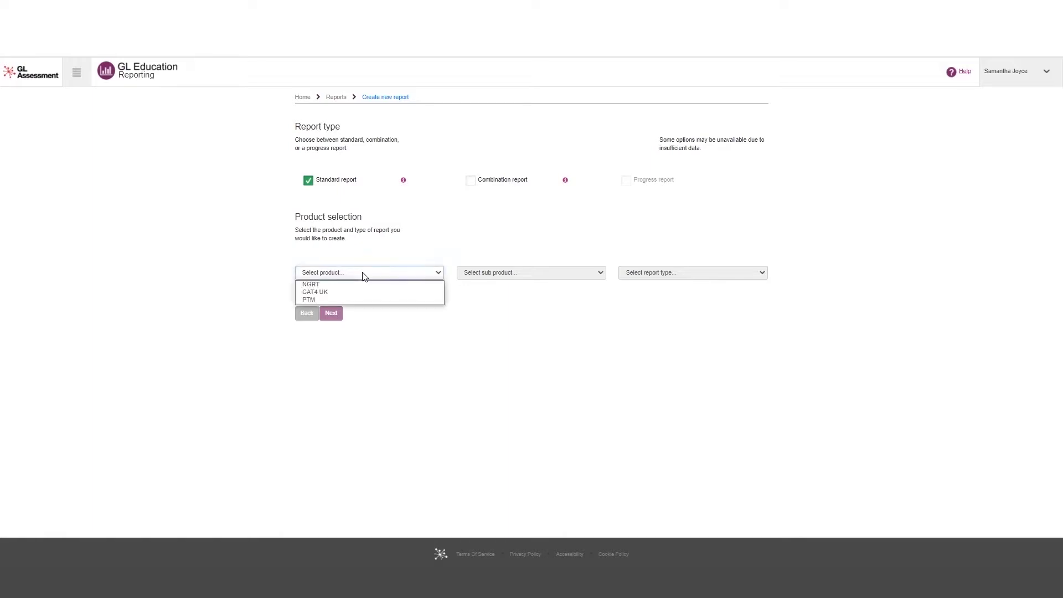
click(323, 294)
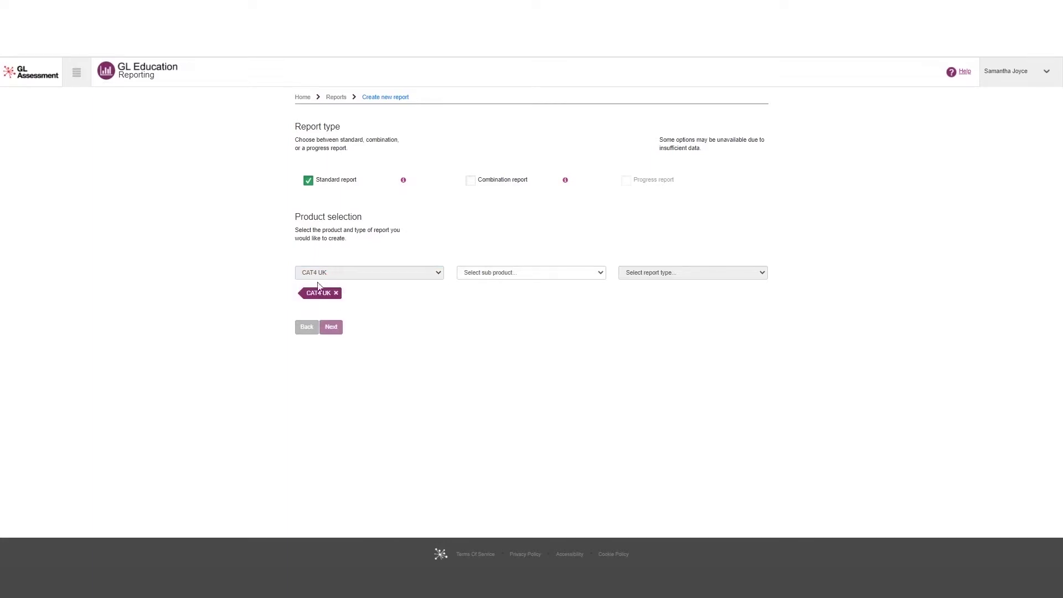
click(536, 275)
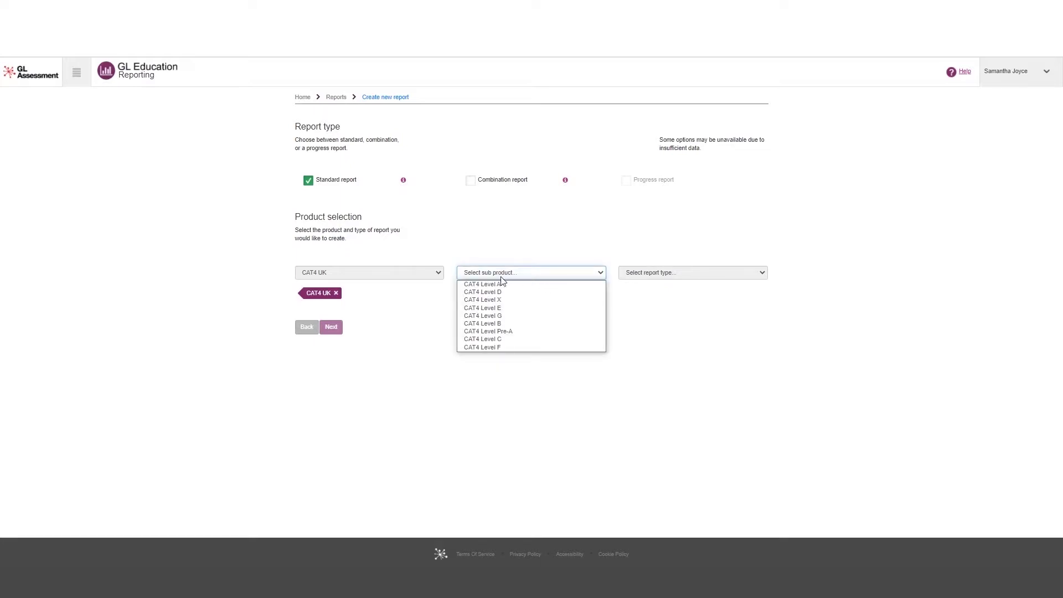
click(492, 292)
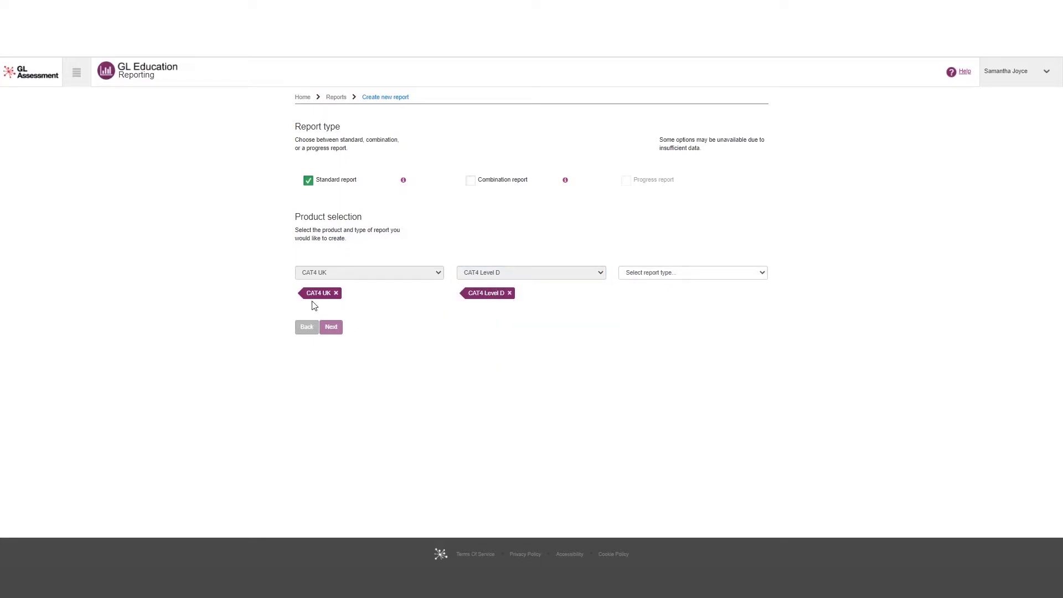
click(672, 275)
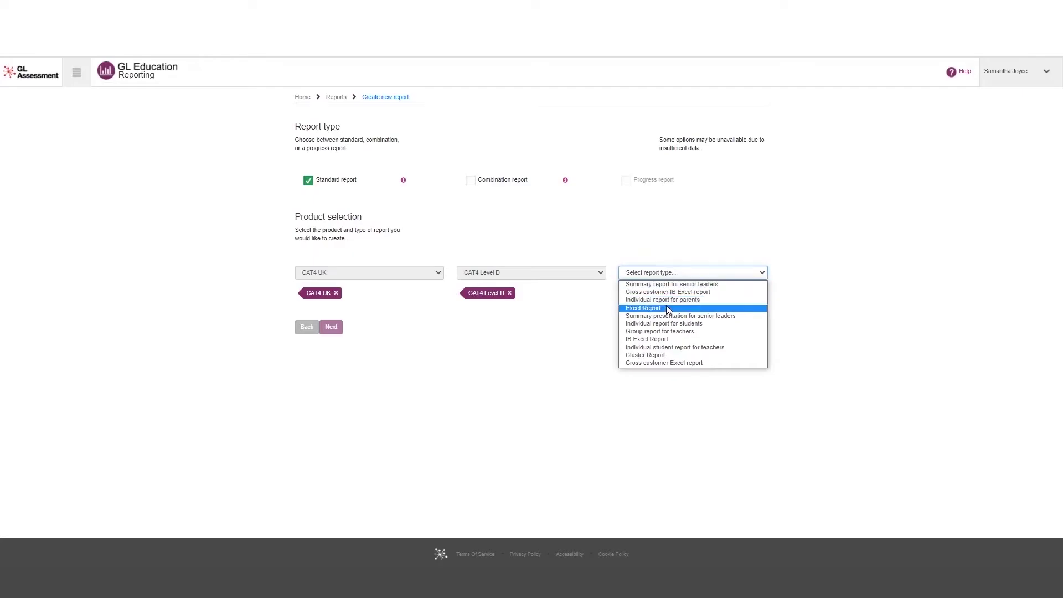
click(670, 347)
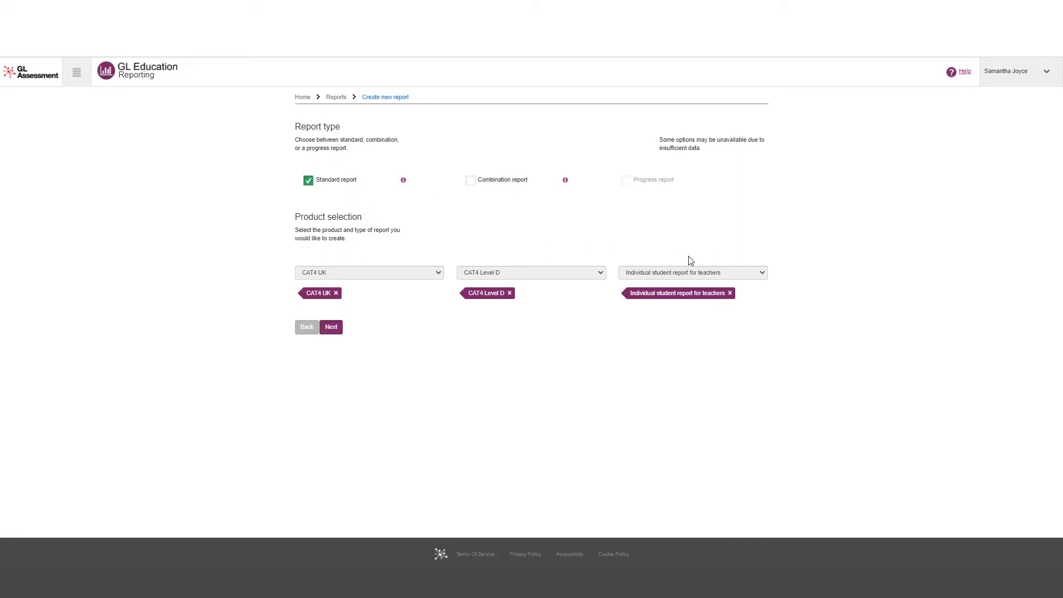
click(336, 331)
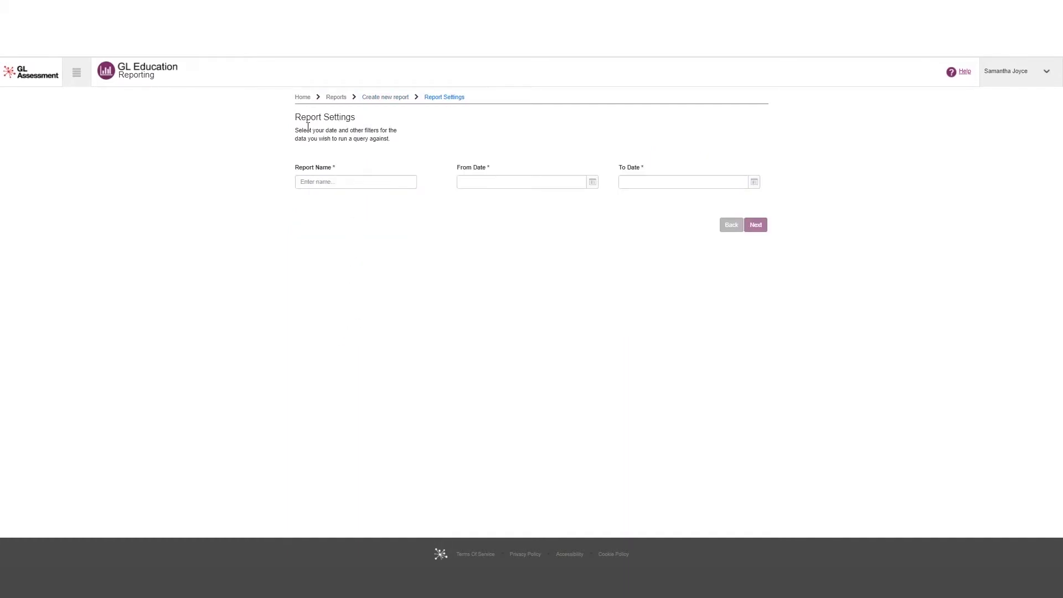
Name the report Year 7 CAT4.
click(356, 180)
text(Year 7 CAT4)
click(356, 181)
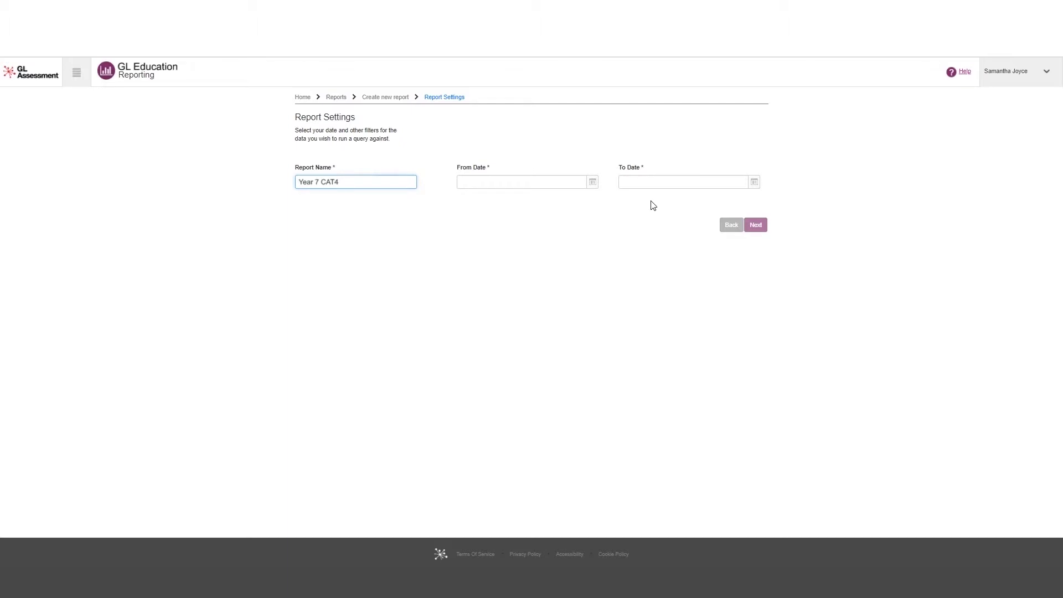
Set the report's date range from 01 Mar 2018 to 01 Mar 2020.
click(592, 184)
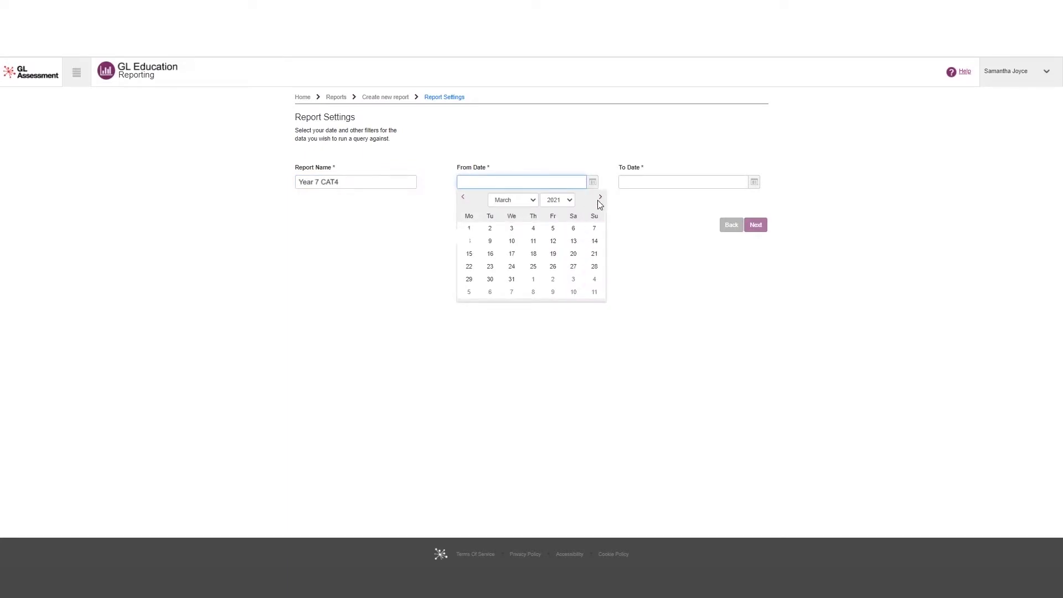
click(568, 203)
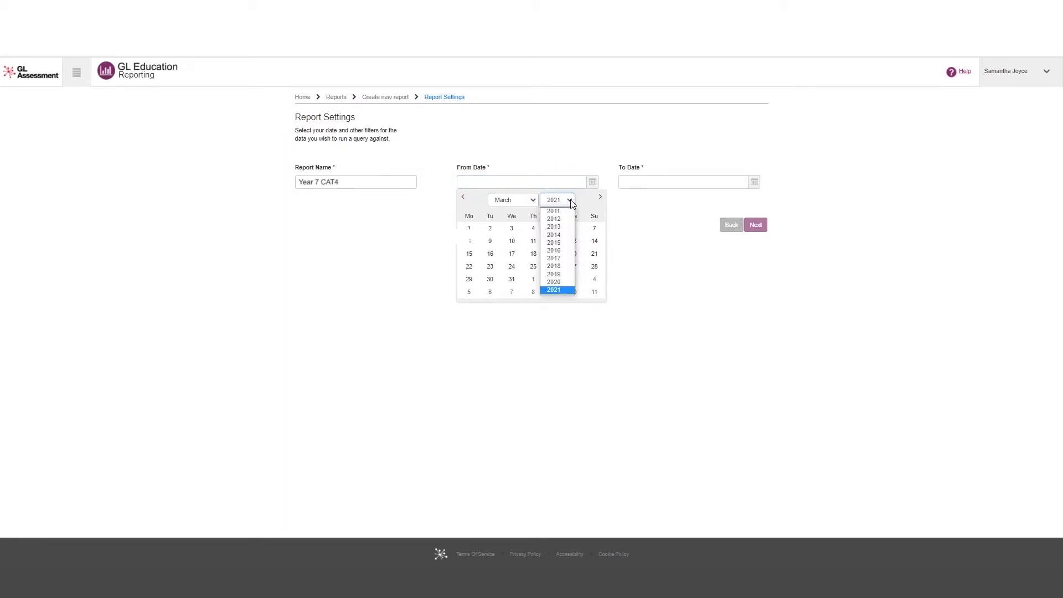
click(554, 267)
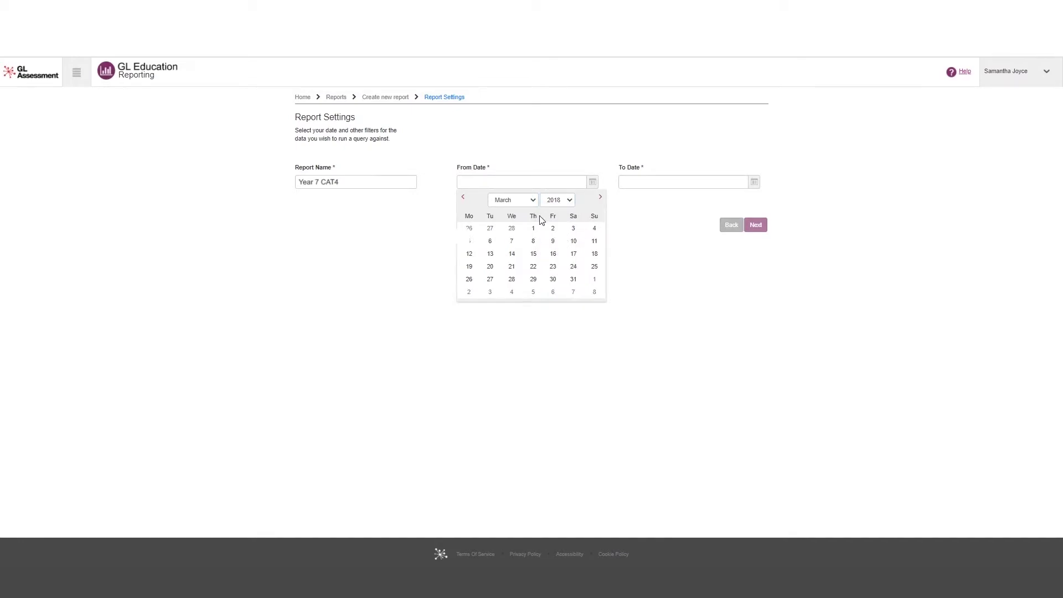
click(535, 231)
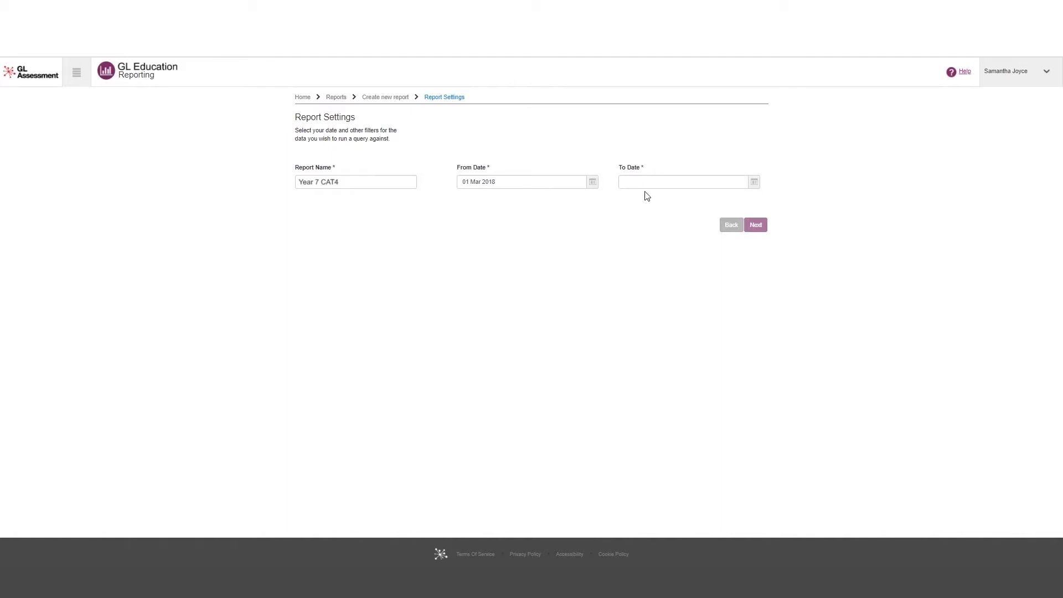
click(671, 186)
click(732, 199)
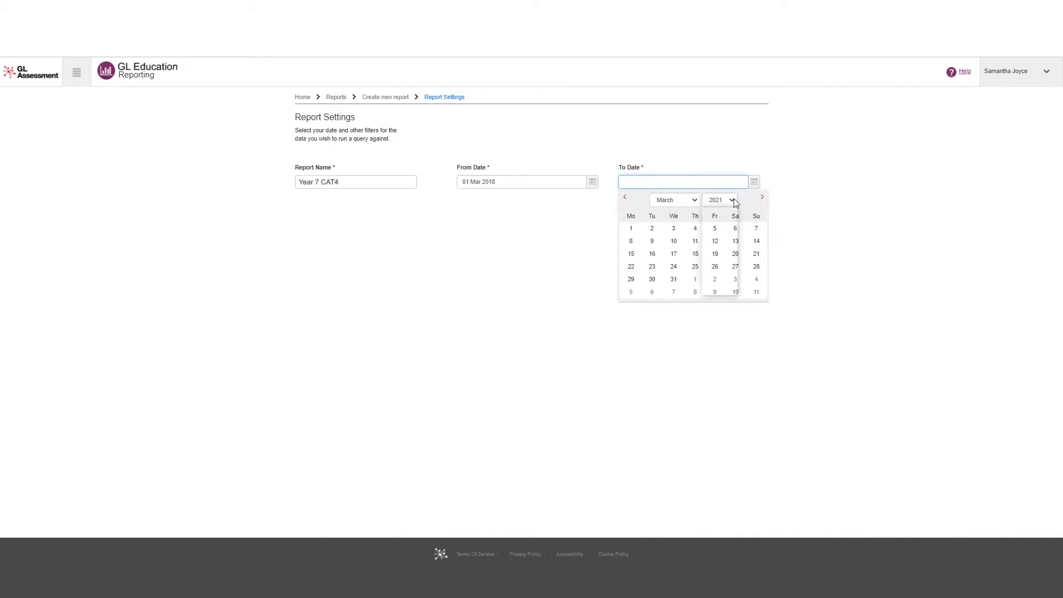
click(735, 283)
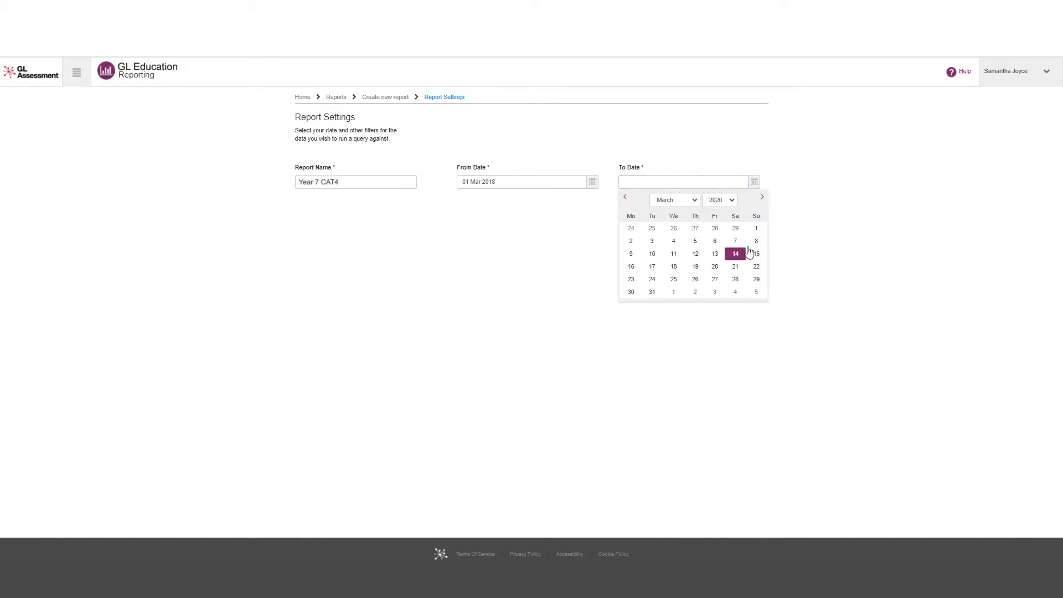
click(759, 231)
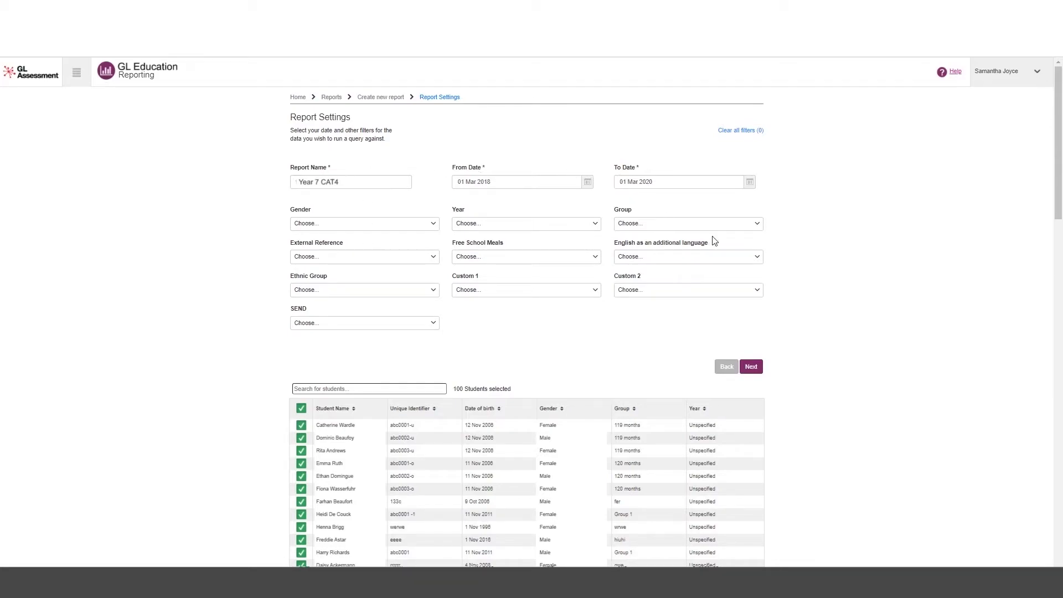
Filter the students by the gender Female, check the resulting selection and continue to the report summary.
click(393, 225)
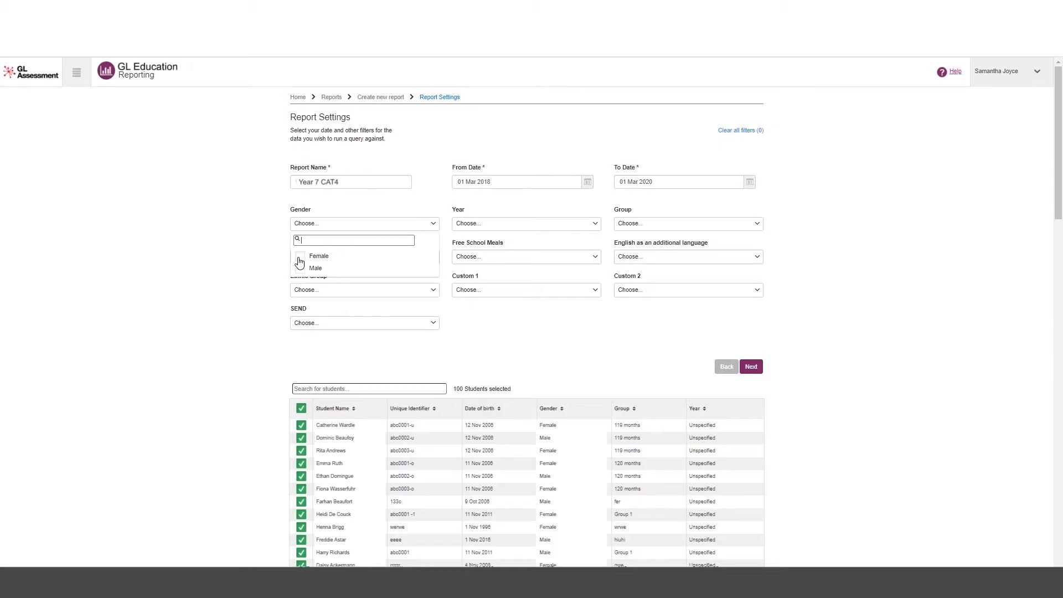
click(299, 258)
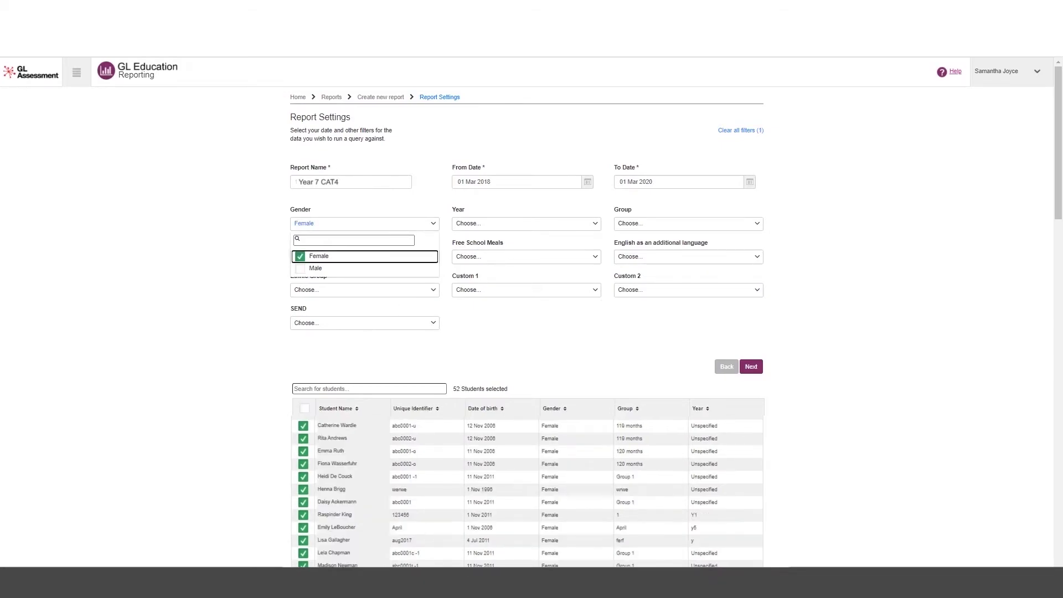
scroll(408, 344, down, 10)
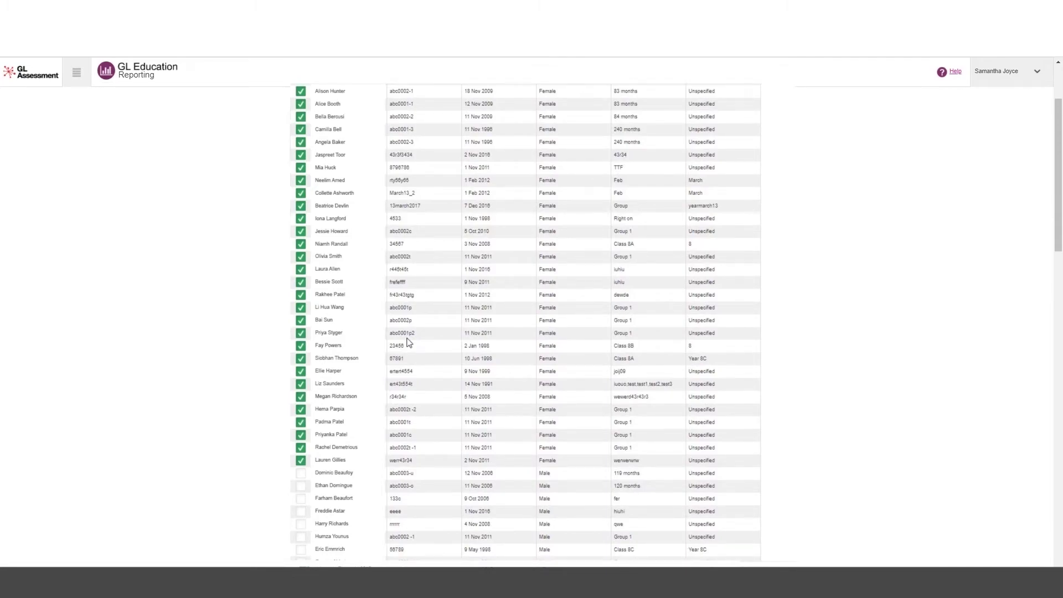
scroll(342, 213, up, 10)
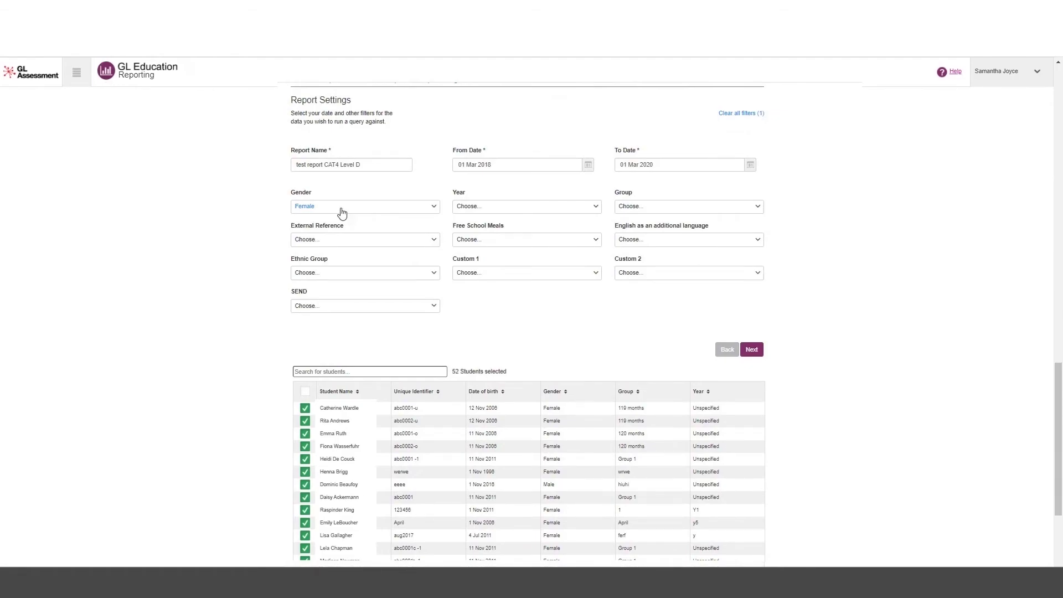
scroll(408, 343, down, 10)
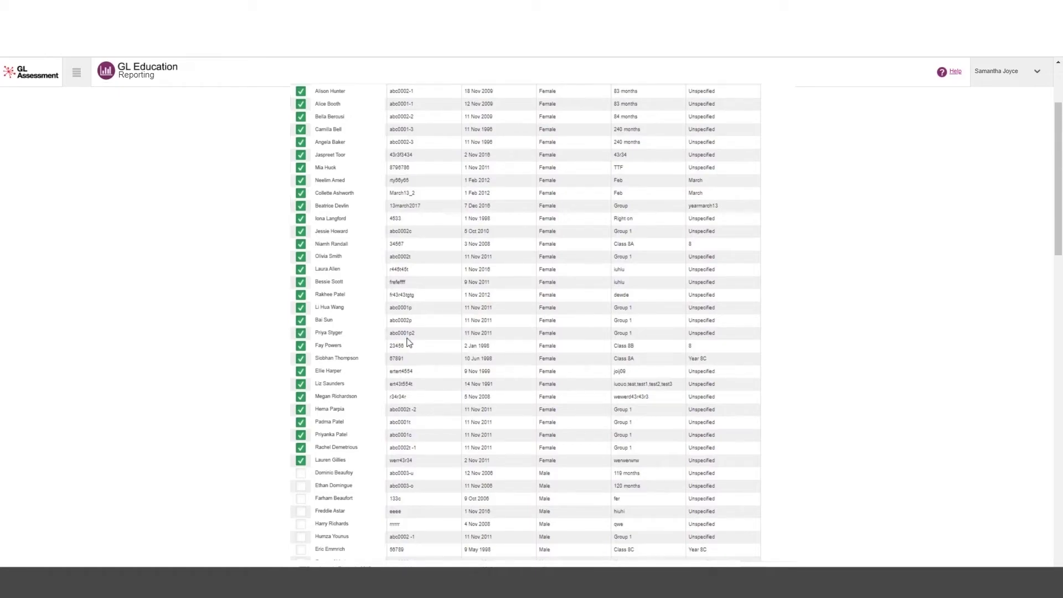
scroll(342, 213, up, 10)
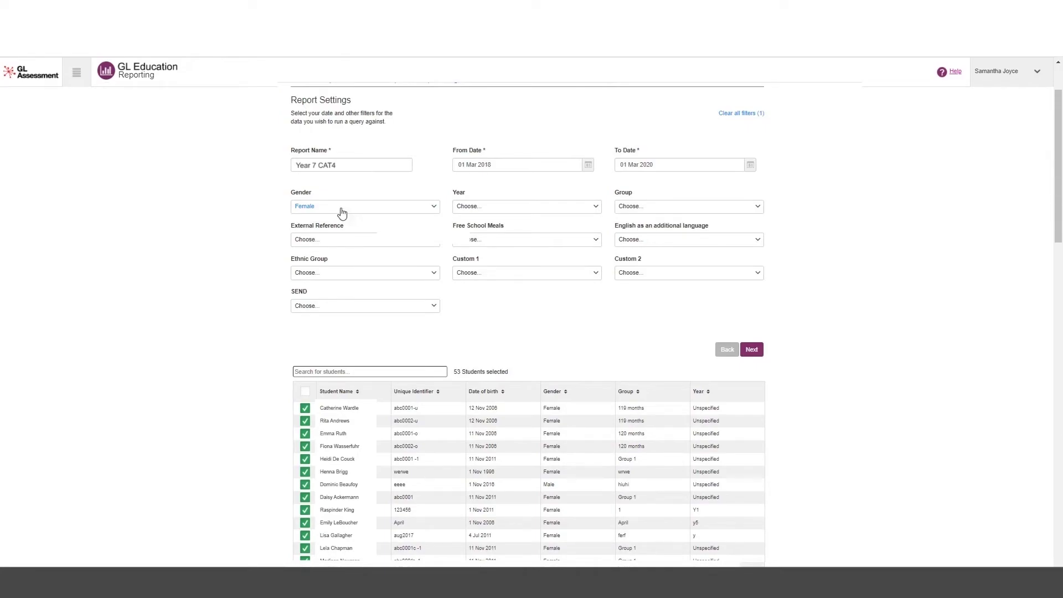
scroll(745, 292, down, 1)
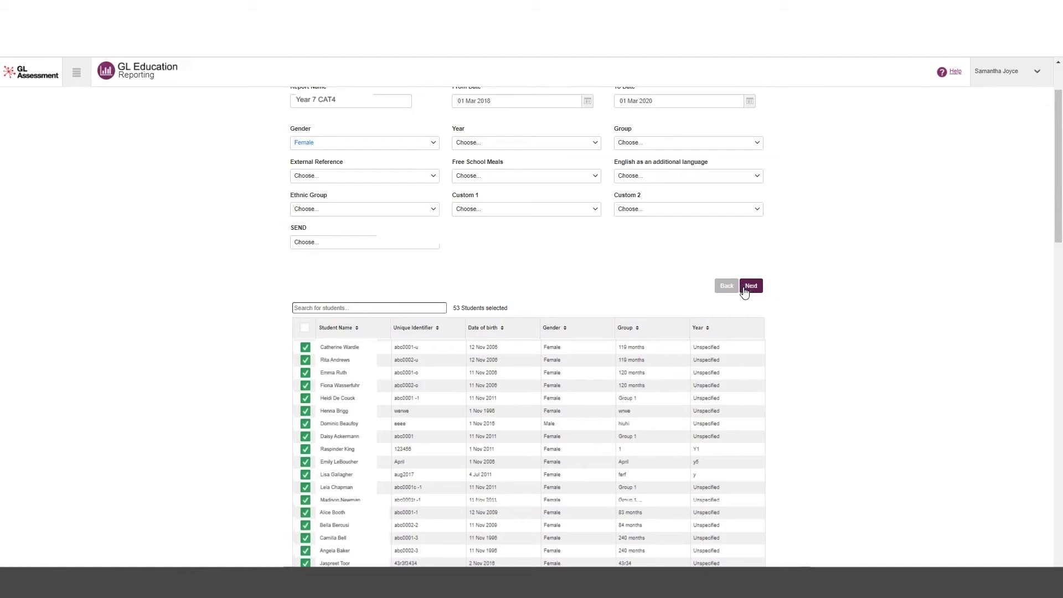
click(750, 285)
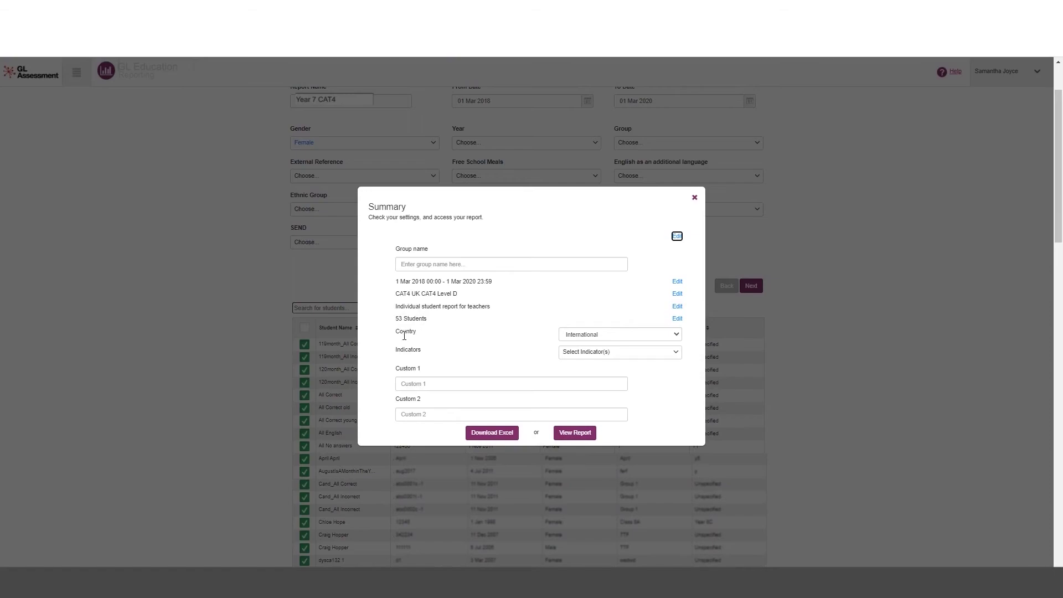
Set the country in the report summary to England.
click(653, 336)
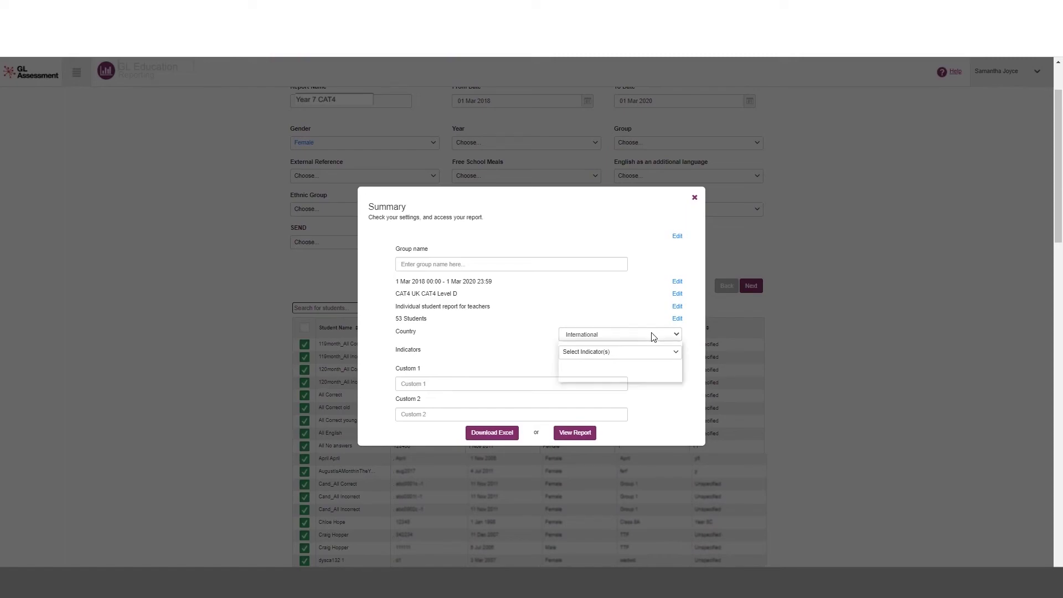
click(586, 347)
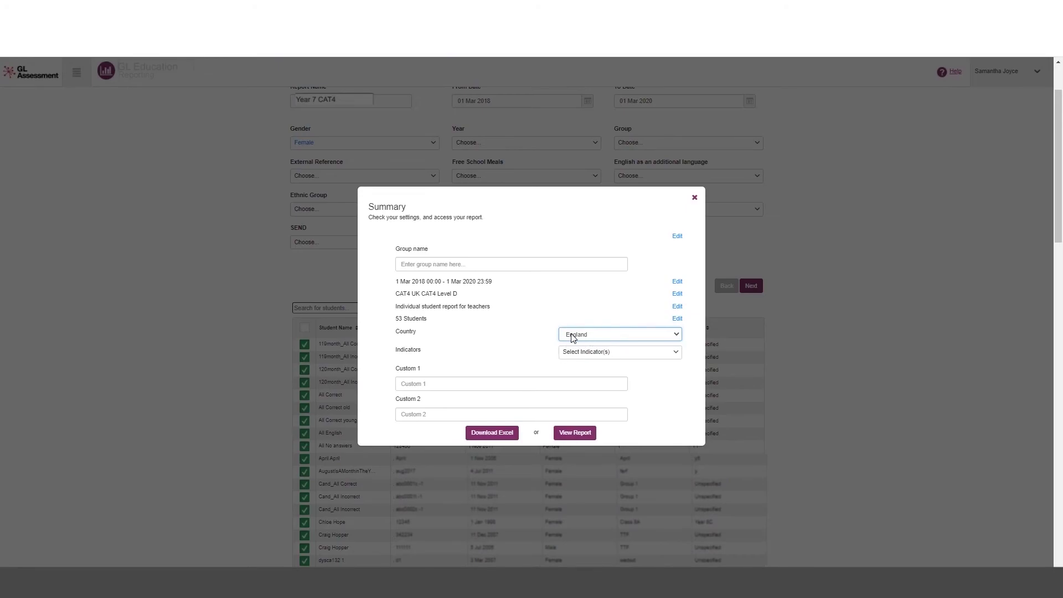
click(572, 335)
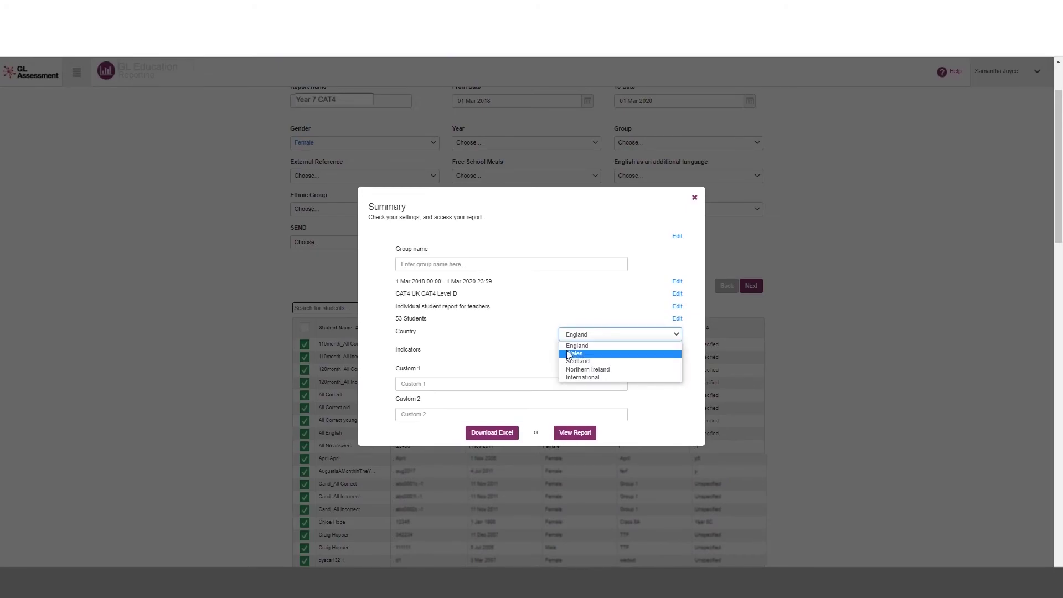
click(570, 355)
click(569, 335)
click(576, 345)
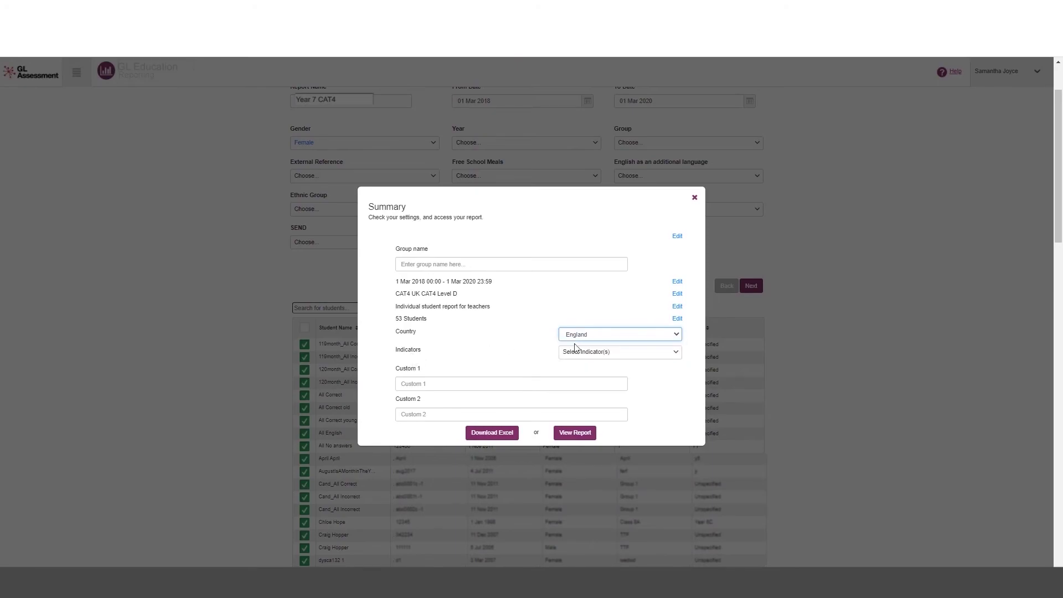
Add the CAT4 GCSE Indicator to the report.
click(602, 355)
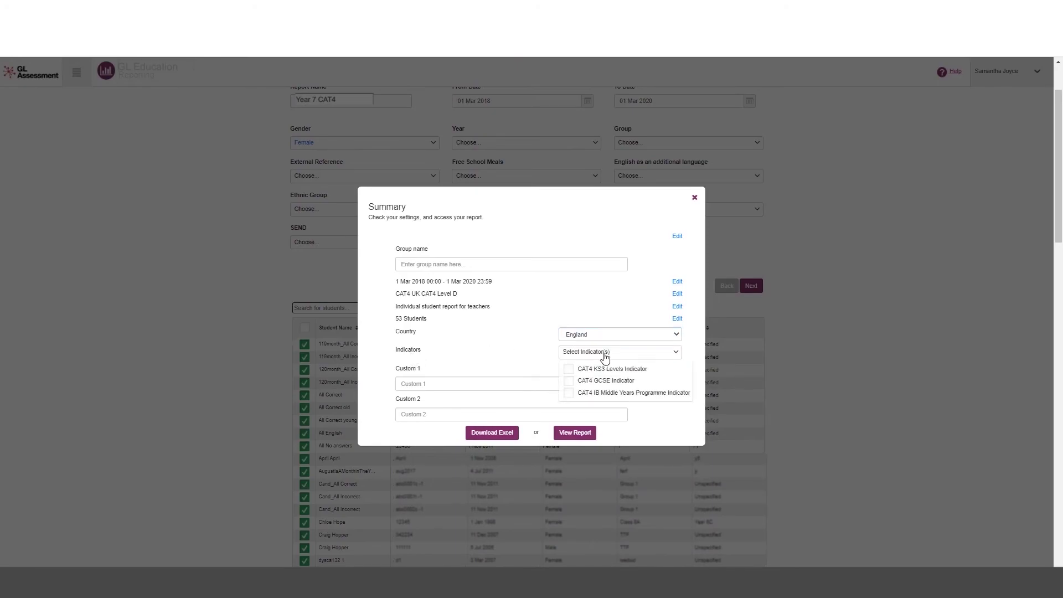
click(569, 383)
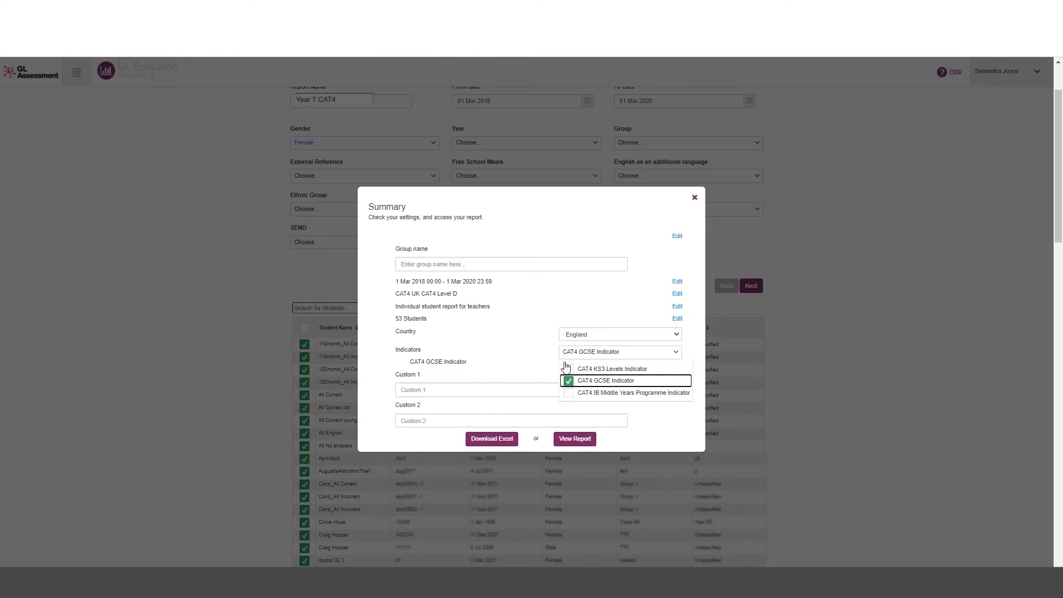
click(544, 376)
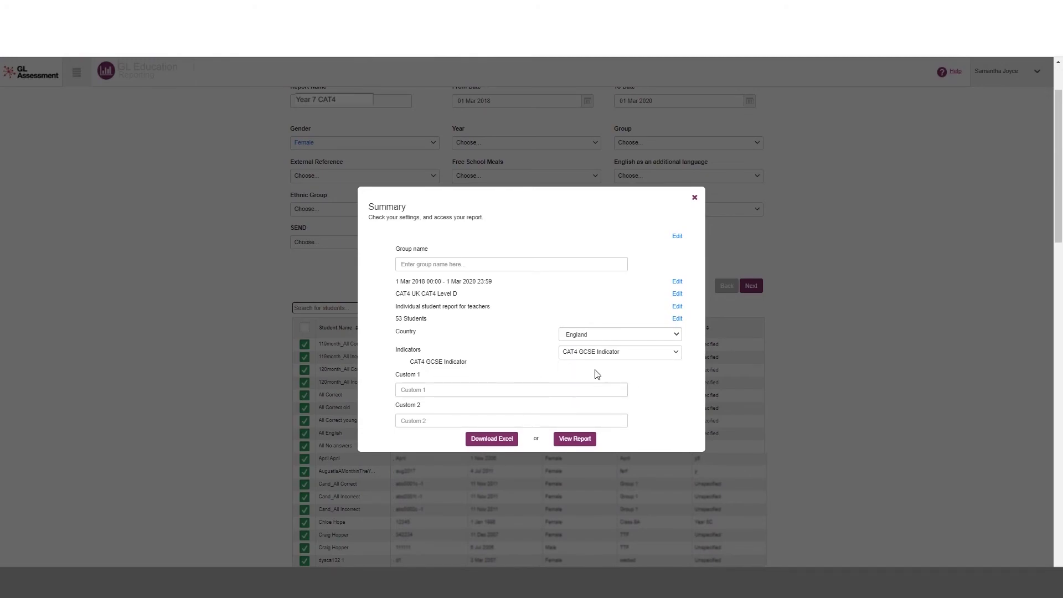
click(582, 353)
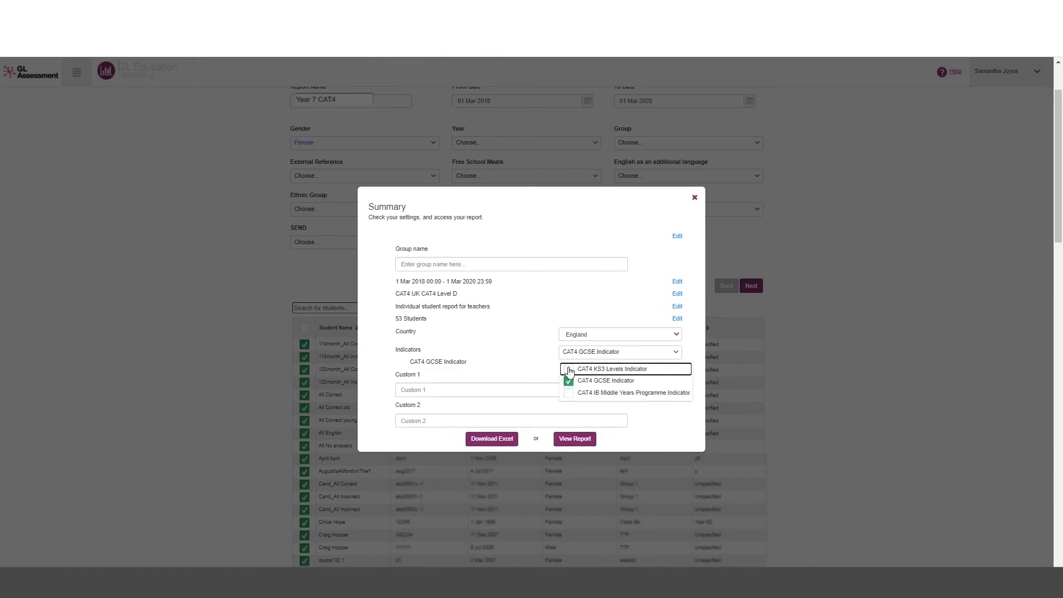
click(570, 370)
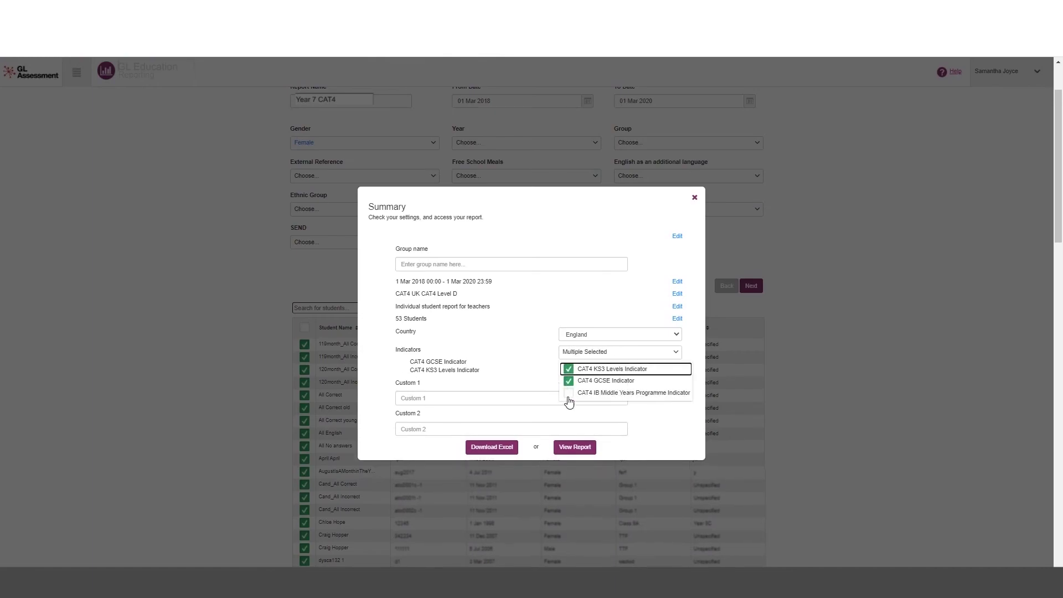
click(568, 369)
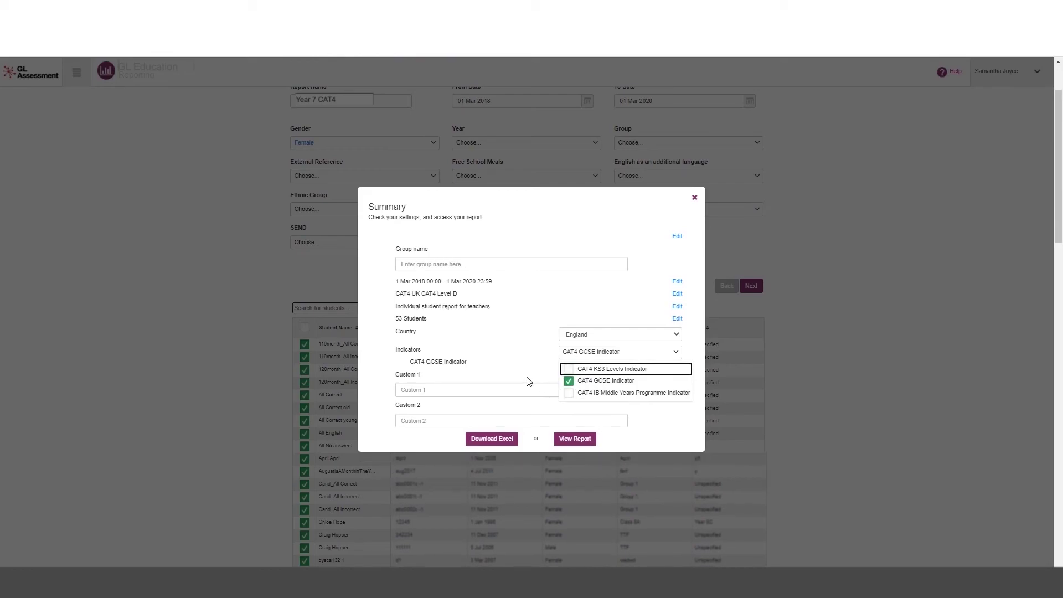
click(483, 383)
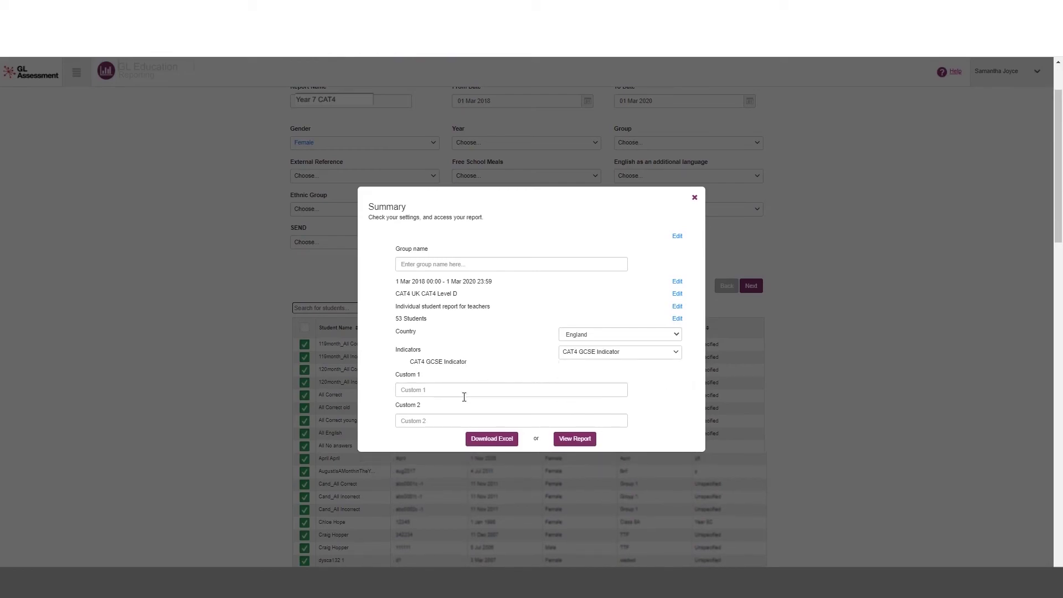
Enter "Behaviour markers" as the Custom 1 field in the report summary.
click(430, 388)
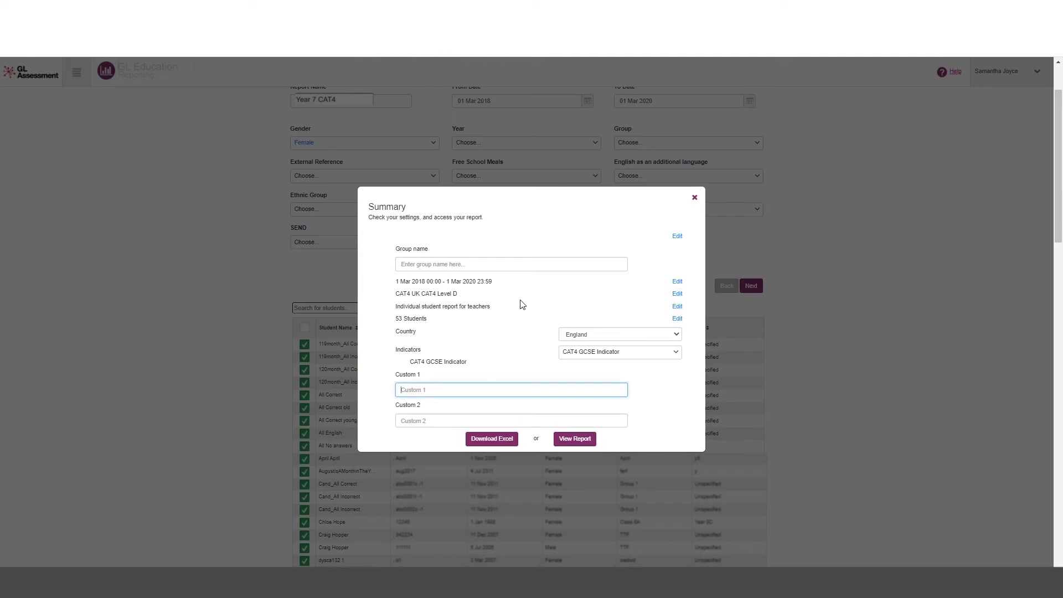
text(3)
key(BackSpace)
text(Behaviour markers)
Enter "Eye Colour" as the Custom 2 field and generate the individual student report for viewing.
click(446, 419)
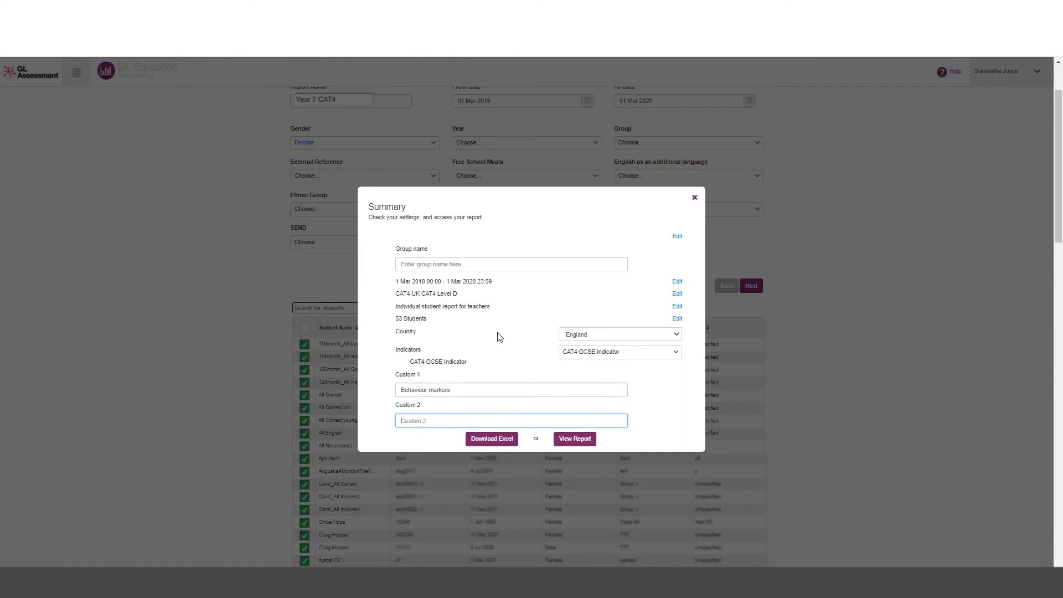
text(Eye Colour)
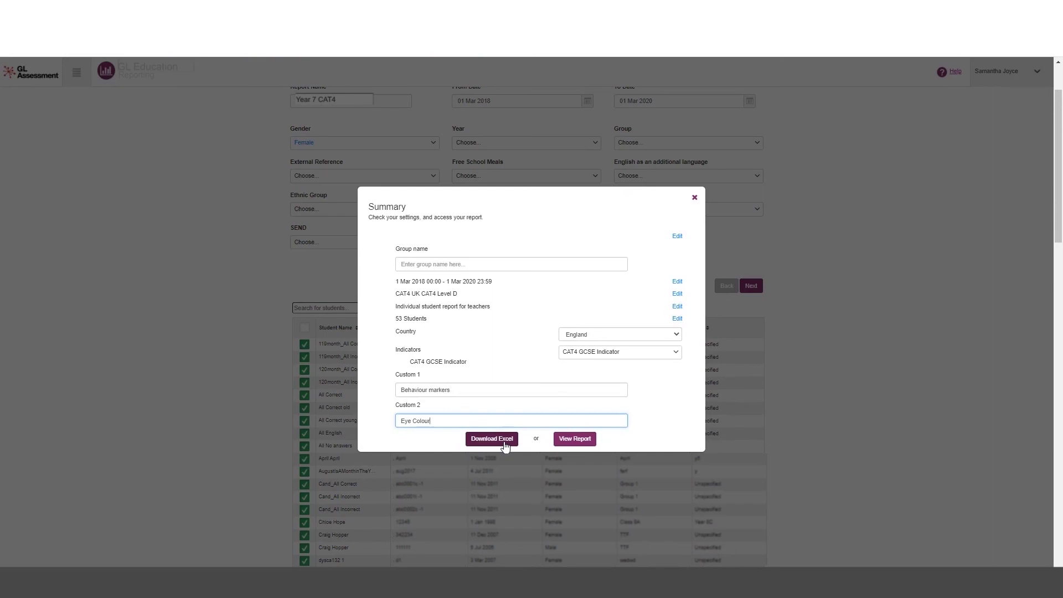
click(572, 441)
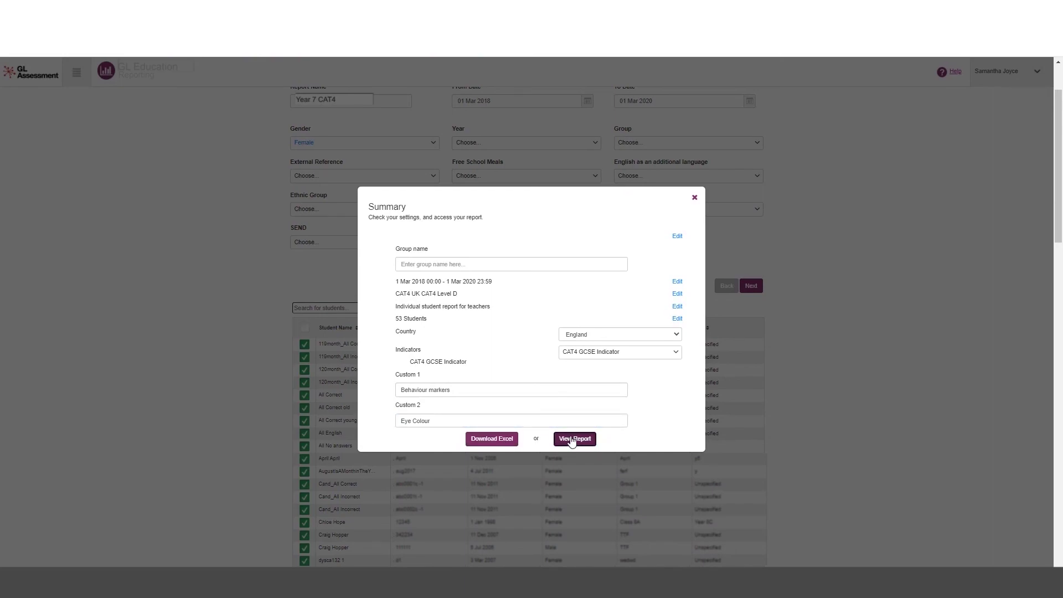